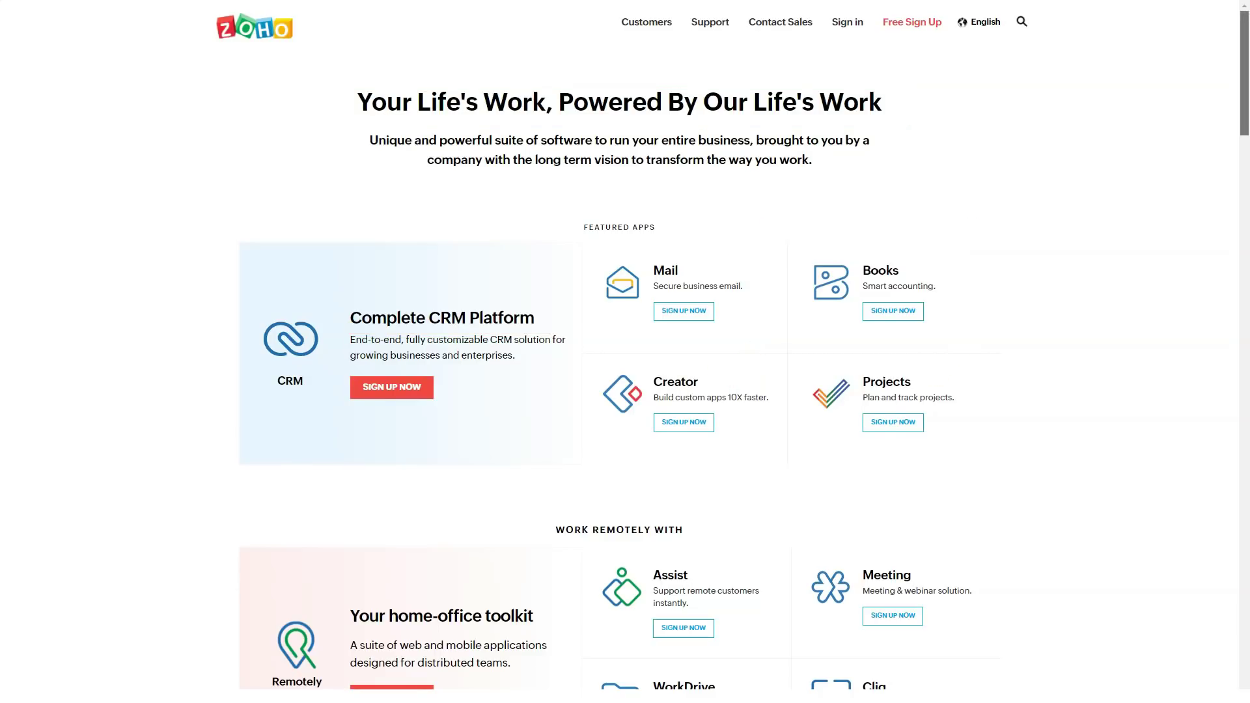
scroll(625, 391, down, 5)
scroll(625, 391, down, 5)
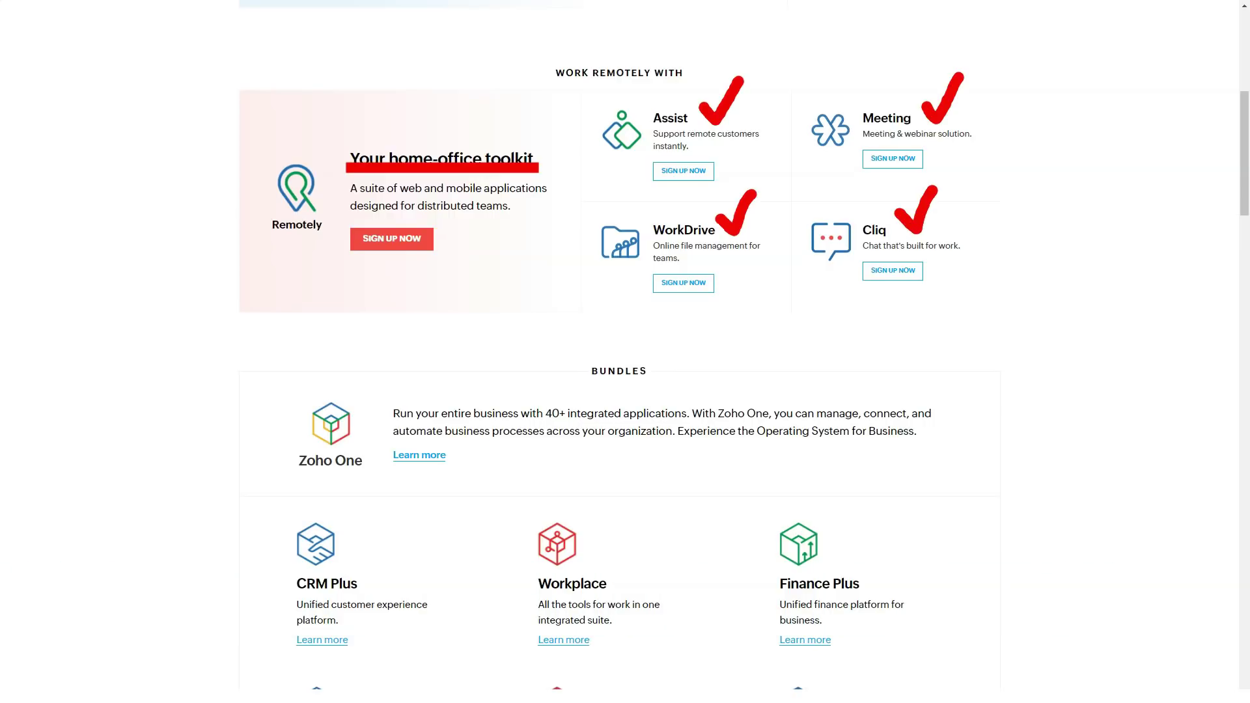
scroll(626, 352, down, 4)
scroll(625, 351, down, 4)
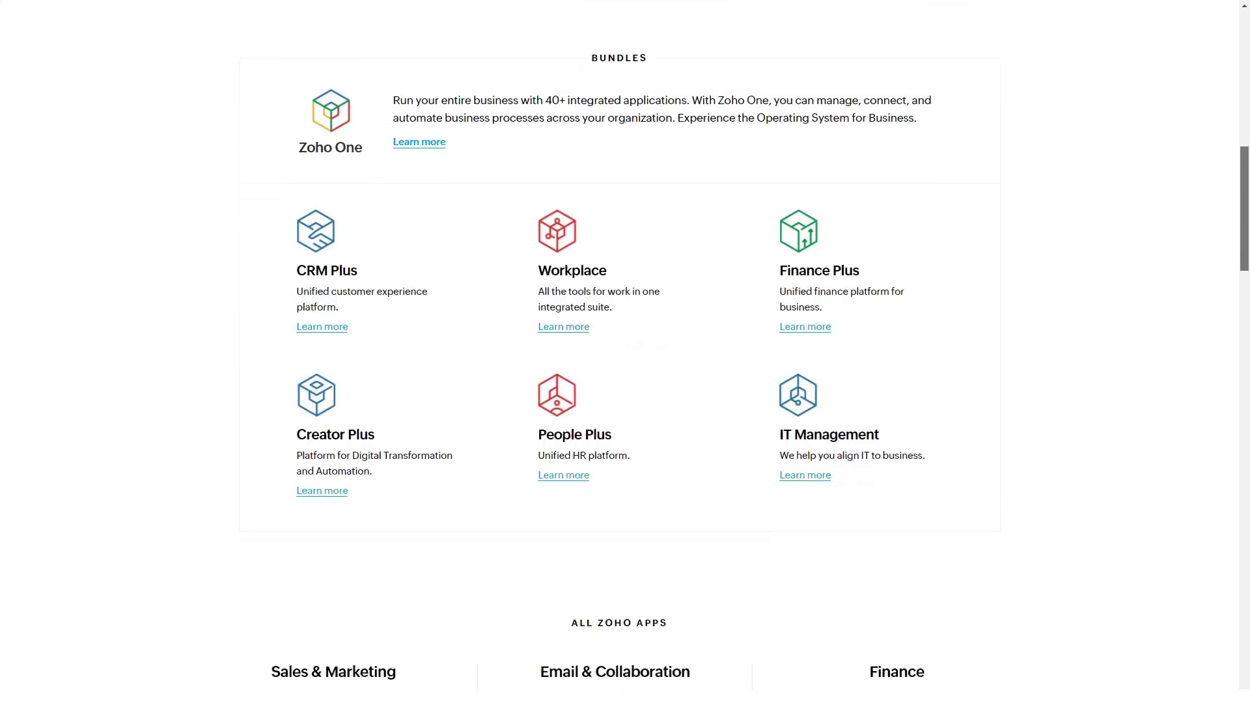
scroll(626, 352, down, 4)
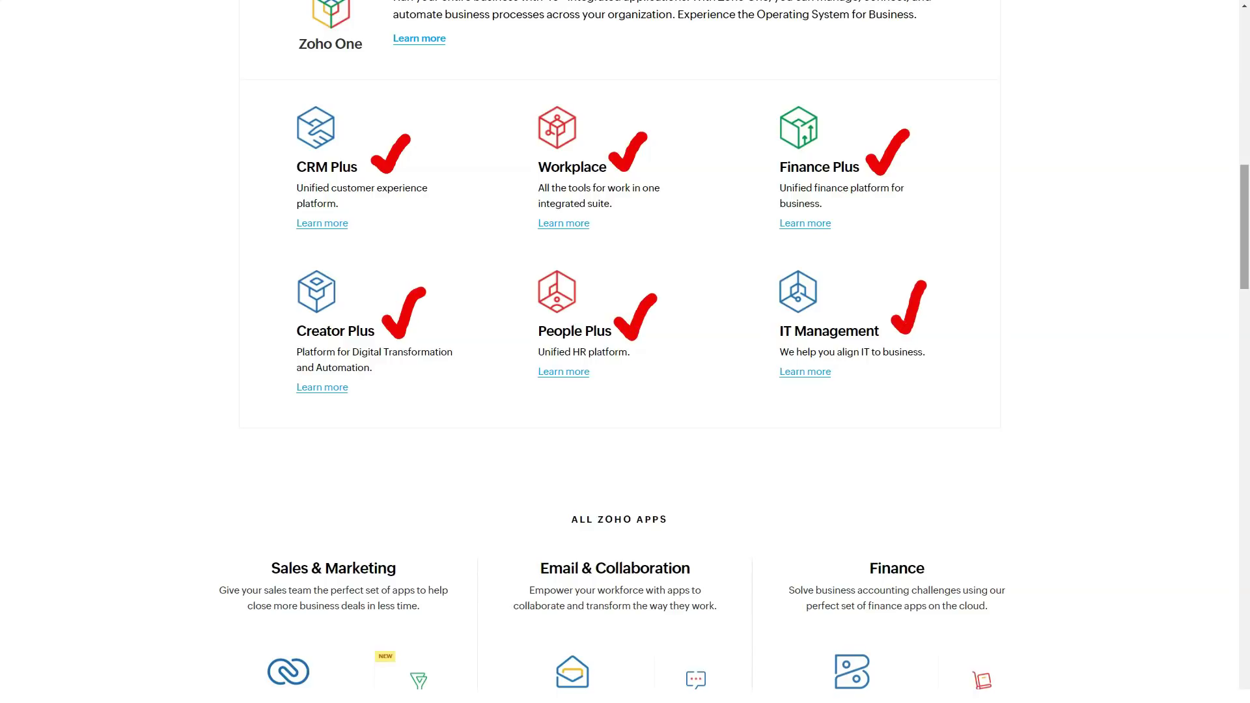
scroll(625, 352, down, 5)
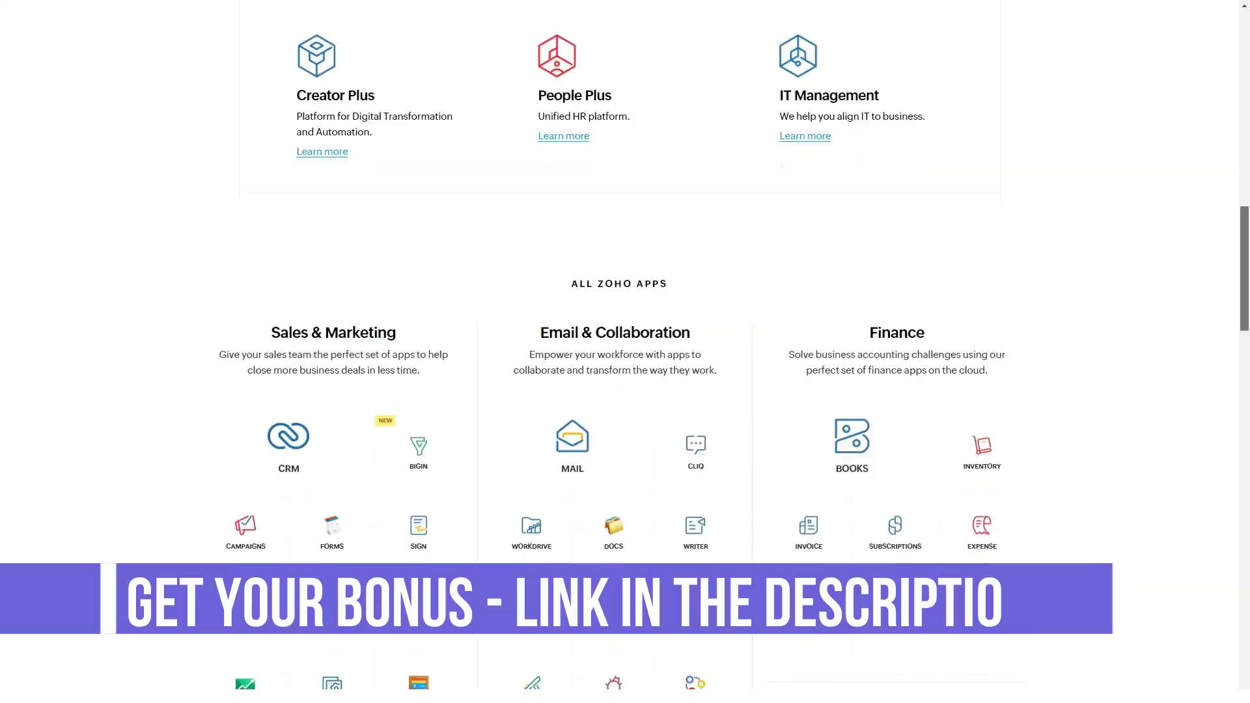
scroll(625, 352, down, 5)
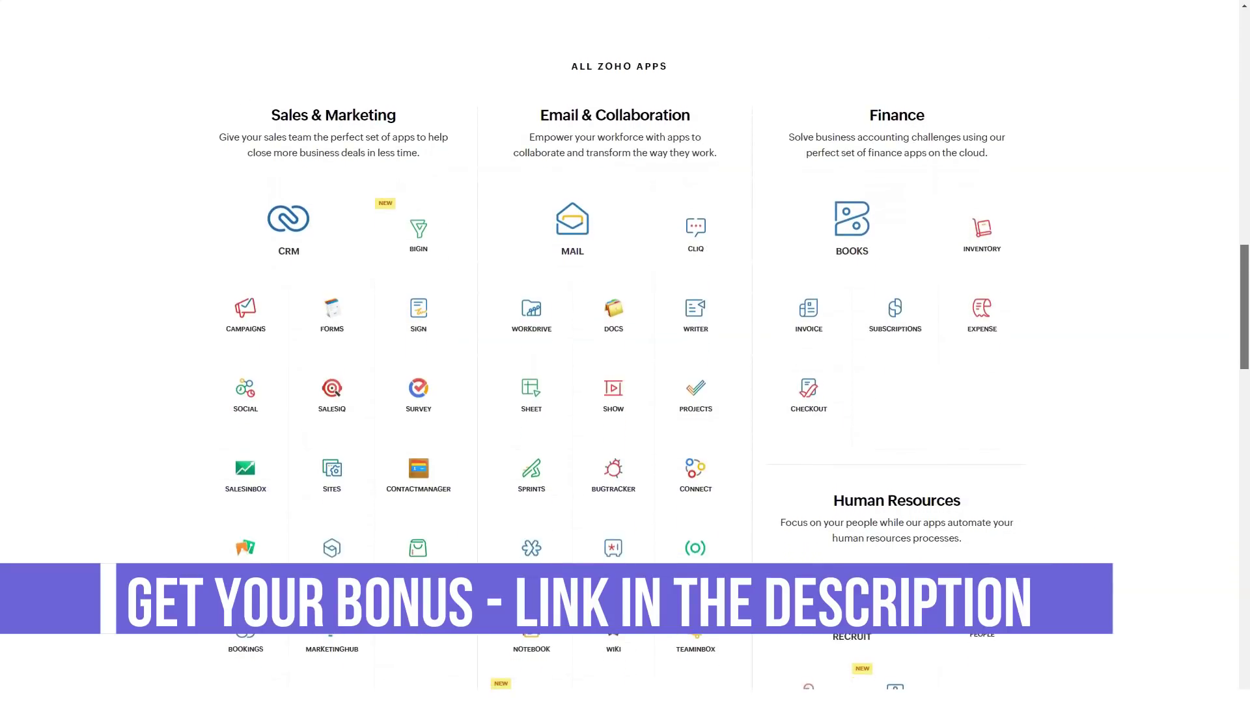
scroll(625, 352, down, 1)
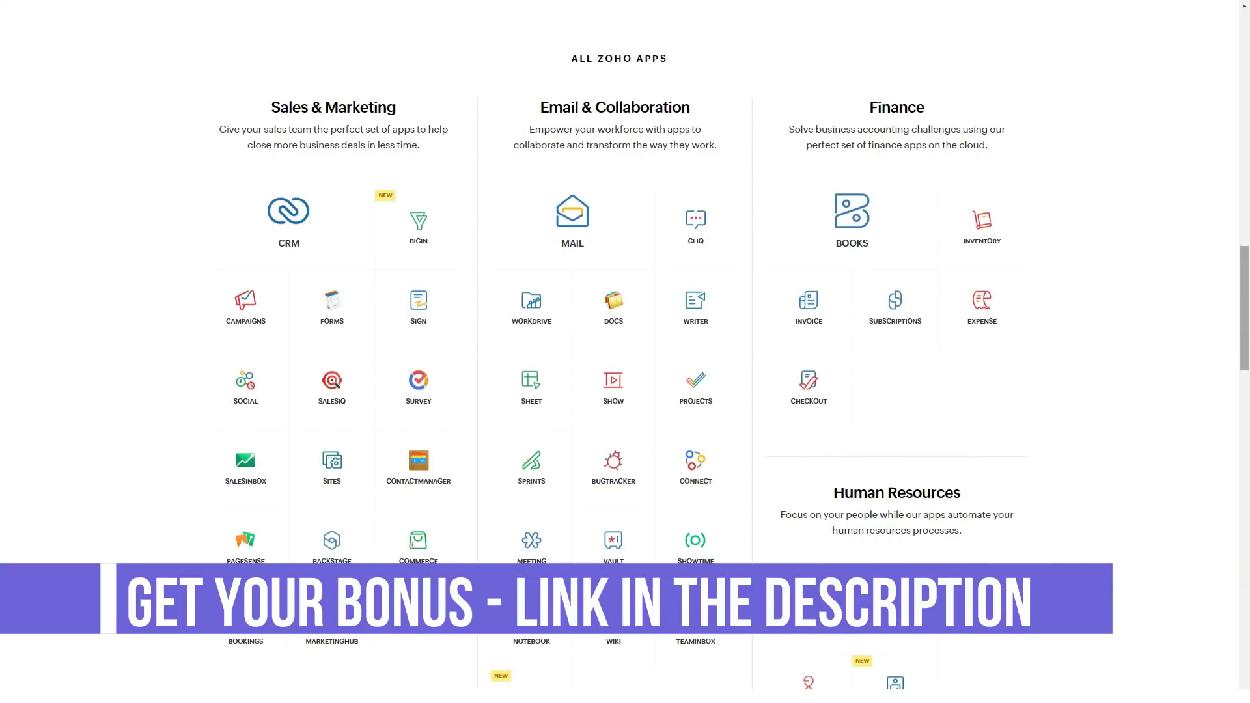
Underline the Sales & Marketing category heading in the app catalogue
drag(271, 116, 420, 117)
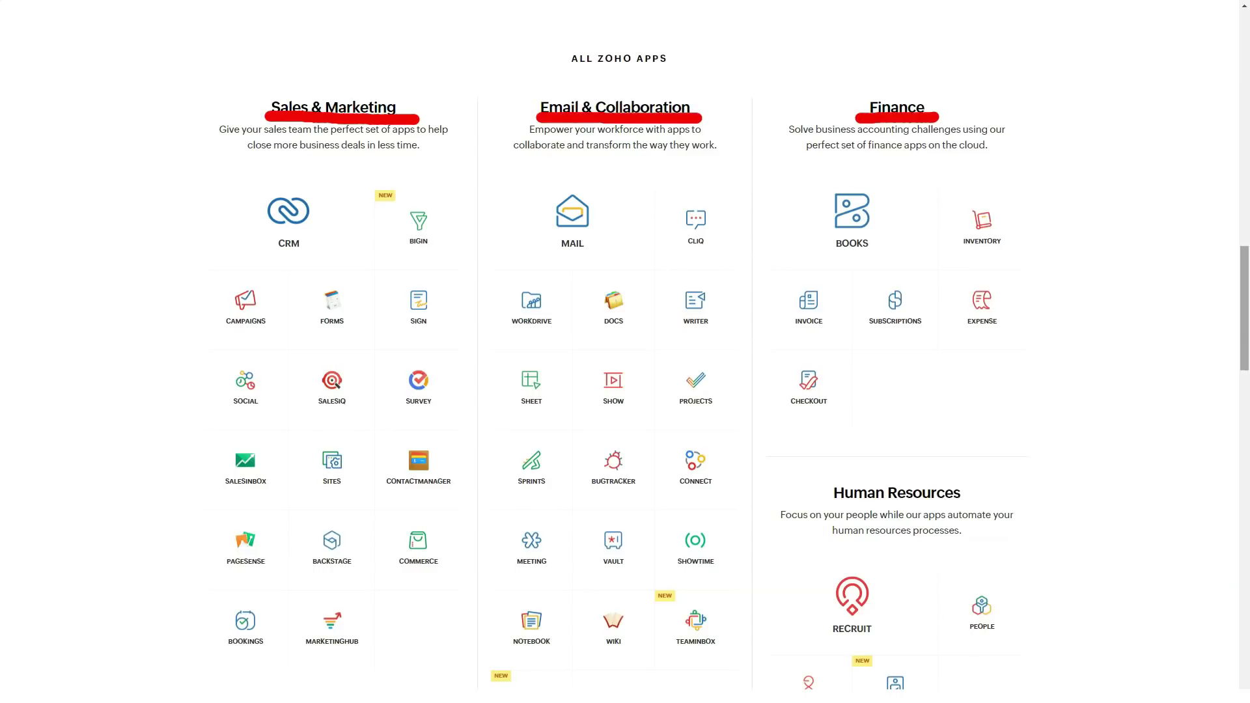
scroll(625, 351, down, 2)
scroll(625, 352, down, 3)
scroll(625, 353, down, 3)
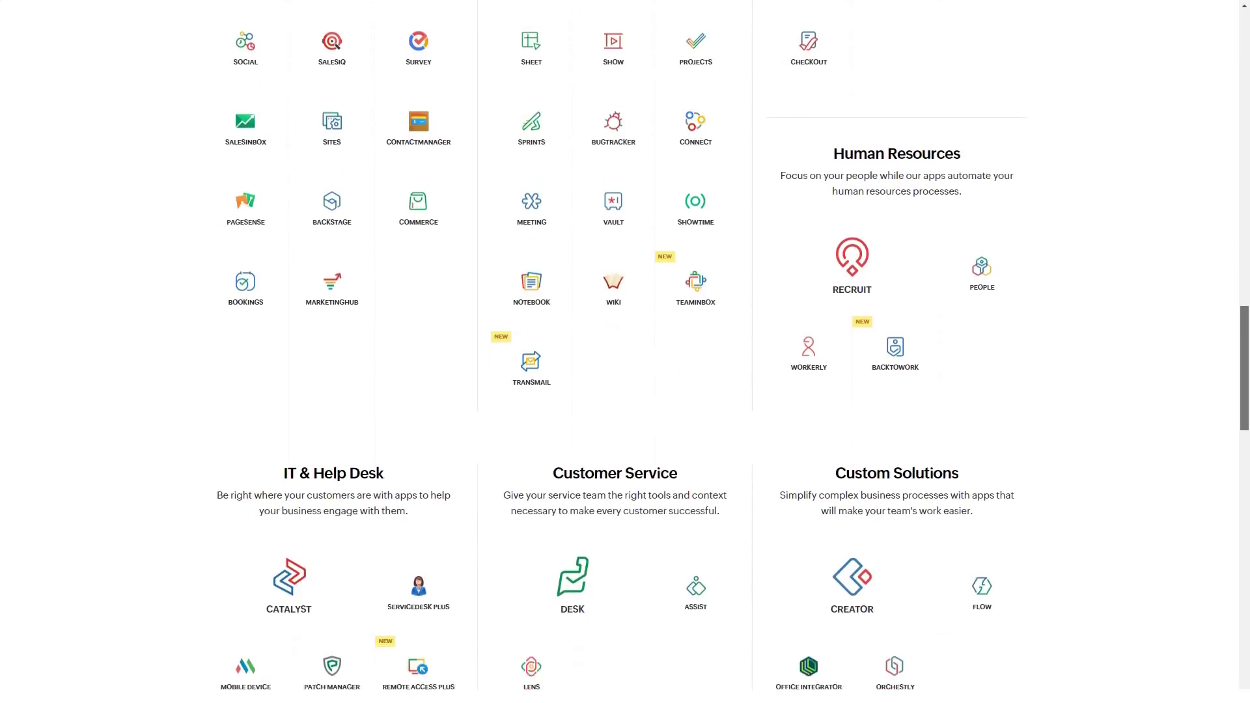
scroll(625, 351, down, 2)
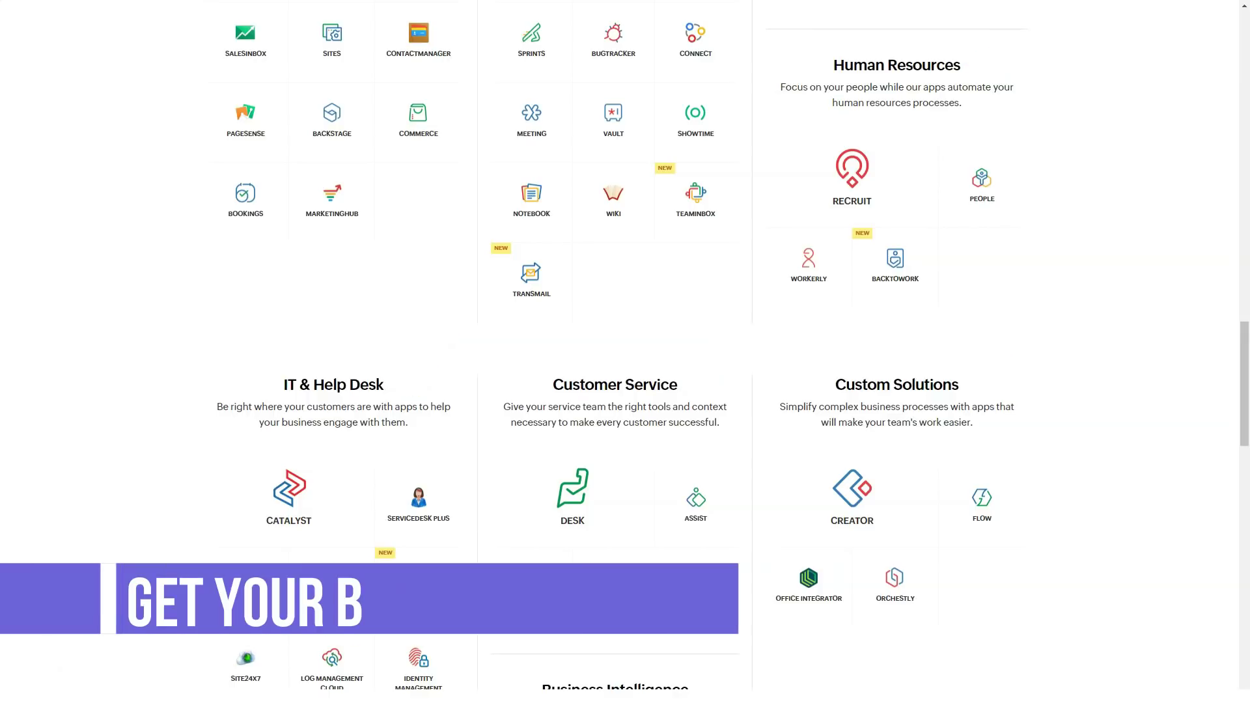
scroll(625, 352, down, 1)
scroll(625, 351, down, 3)
scroll(625, 352, down, 2)
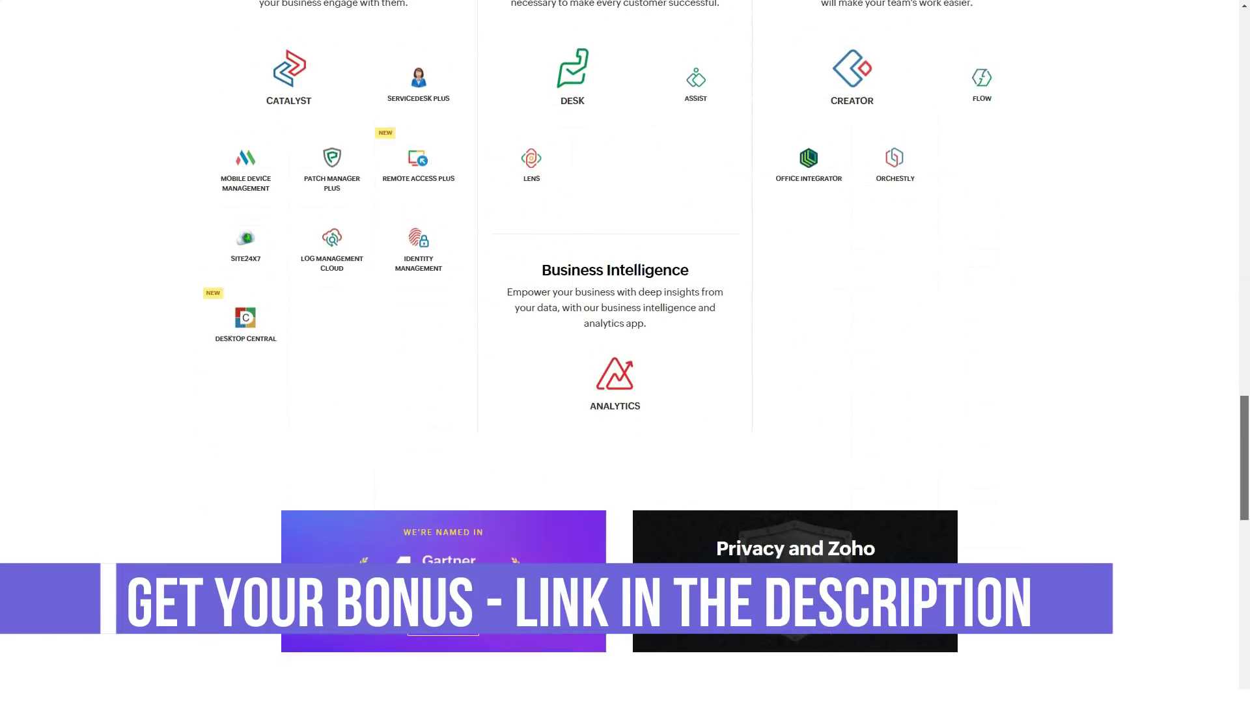
scroll(625, 352, down, 2)
scroll(625, 352, down, 2)
scroll(625, 351, down, 2)
scroll(625, 352, down, 2)
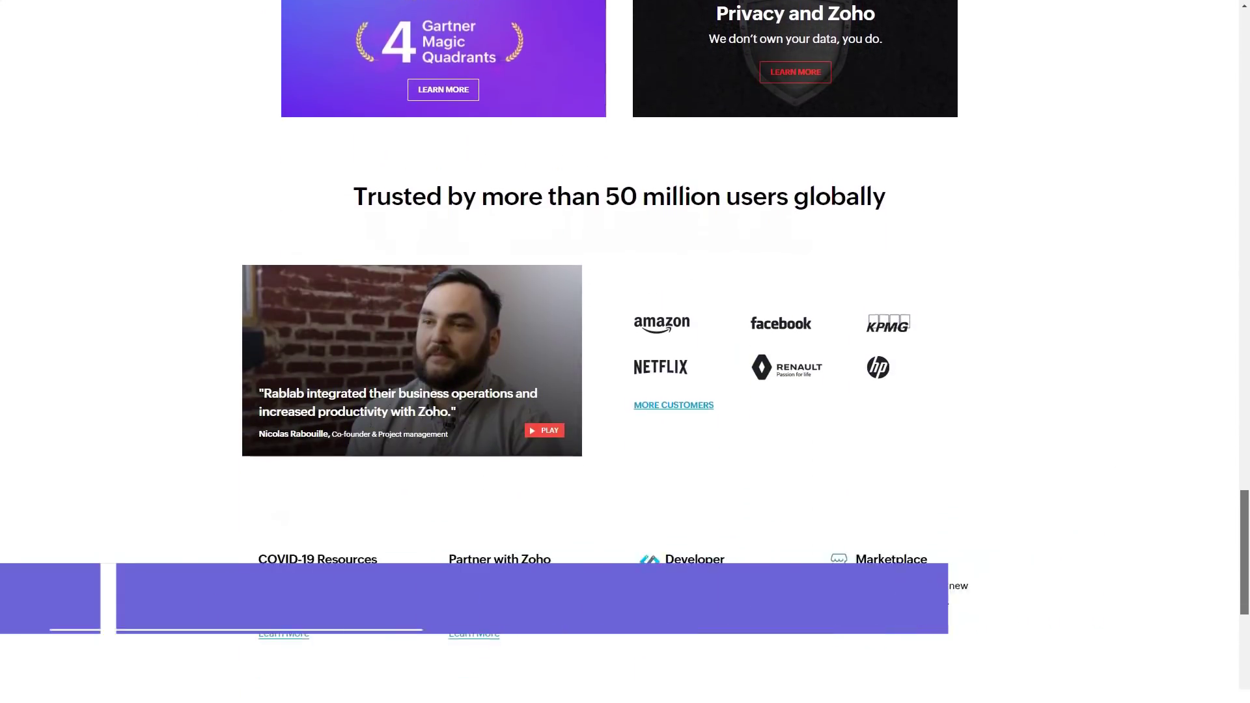
scroll(625, 352, down, 2)
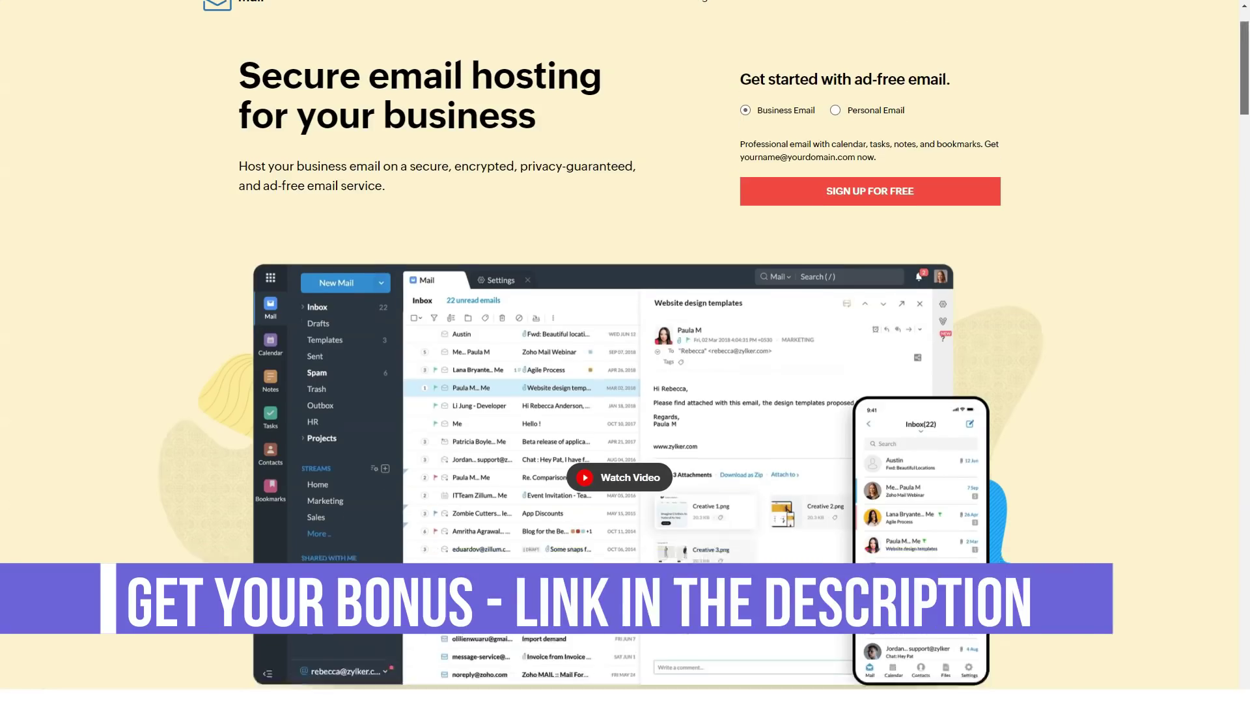
scroll(625, 351, down, 10)
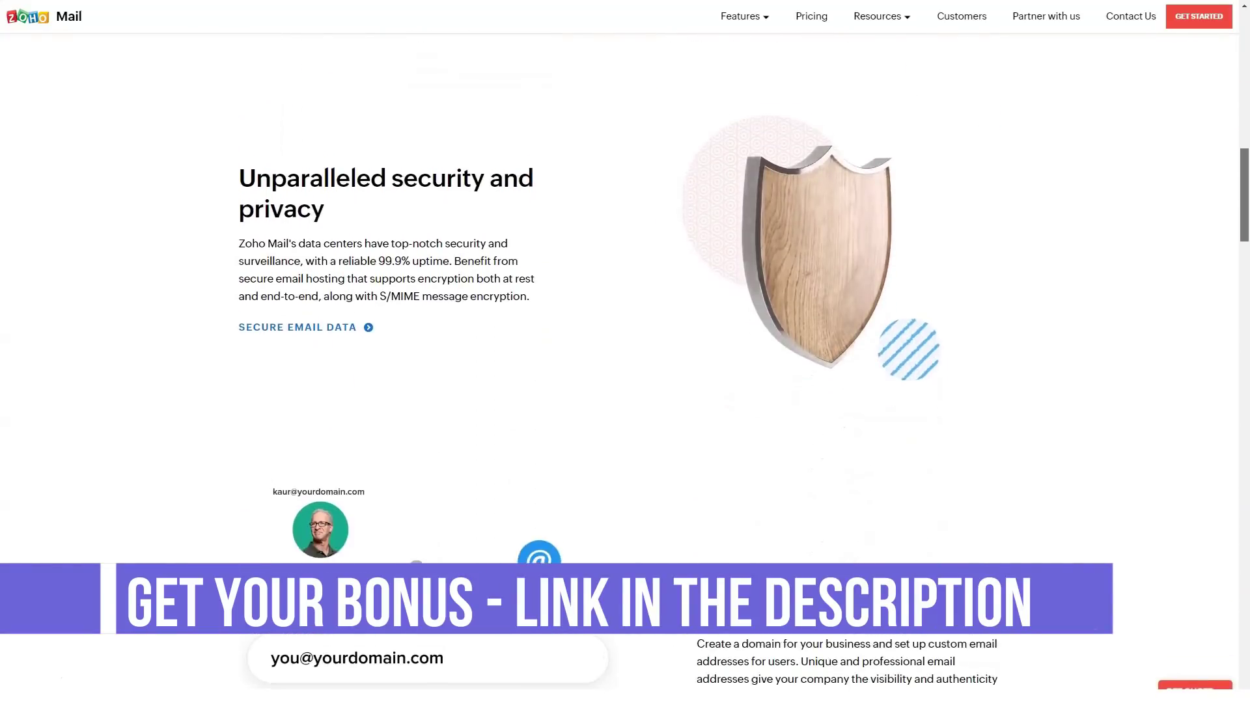
scroll(625, 353, down, 1)
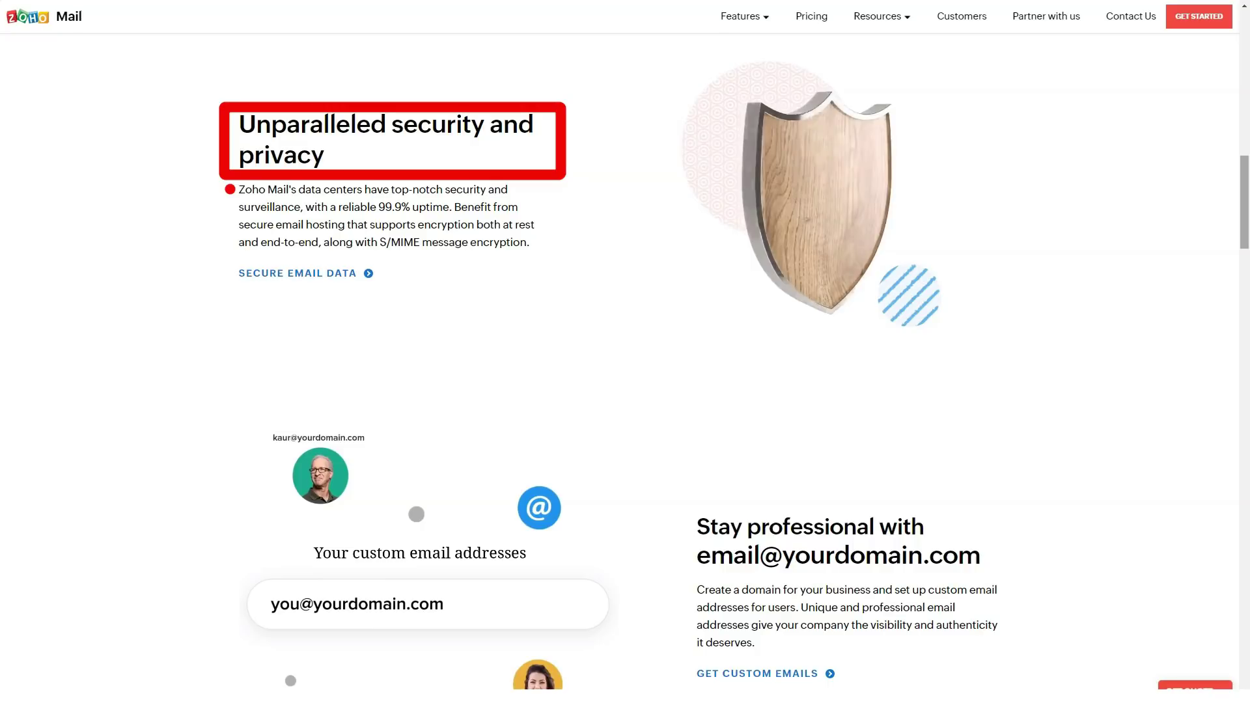
scroll(625, 352, down, 4)
scroll(626, 352, down, 1)
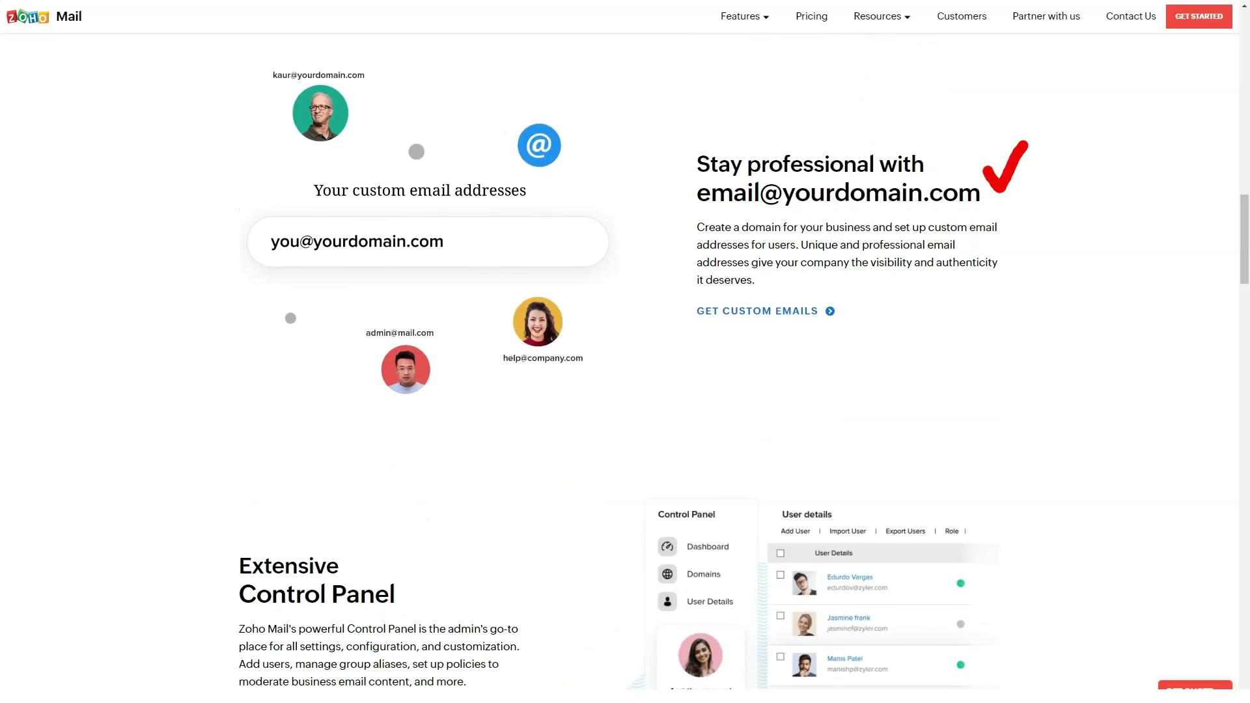
scroll(625, 351, down, 3)
scroll(625, 352, down, 2)
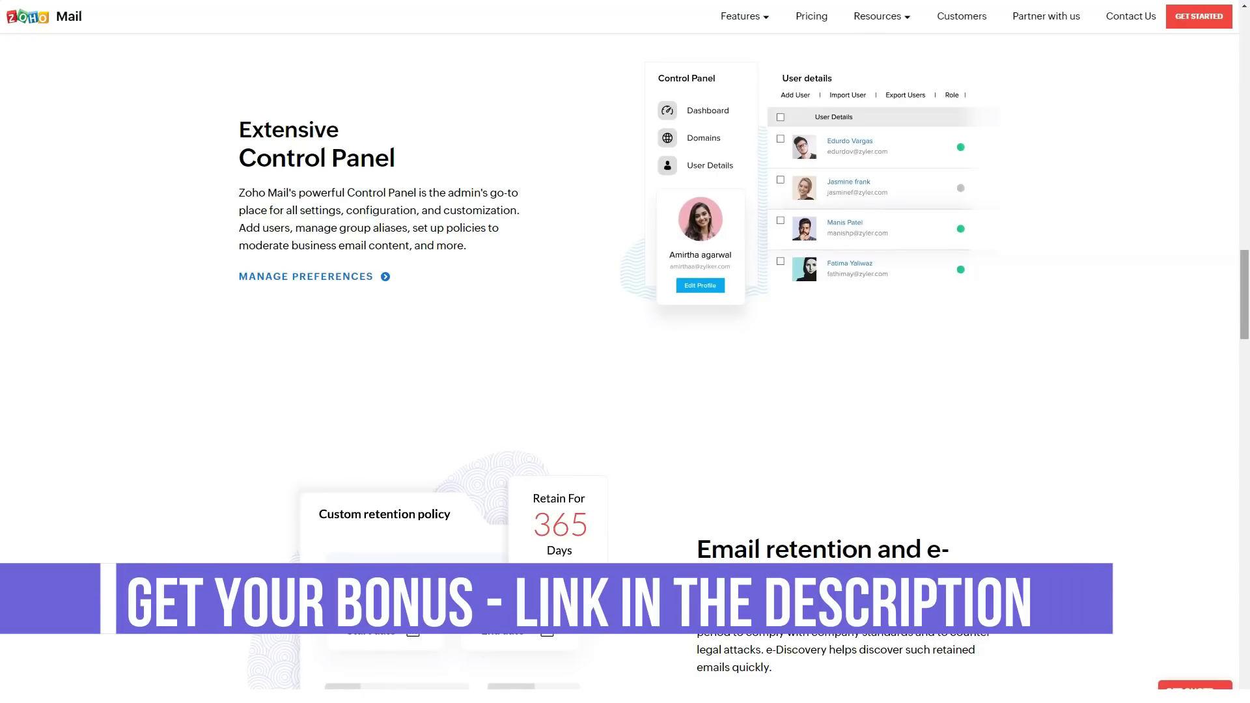
scroll(625, 352, down, 3)
scroll(626, 351, down, 2)
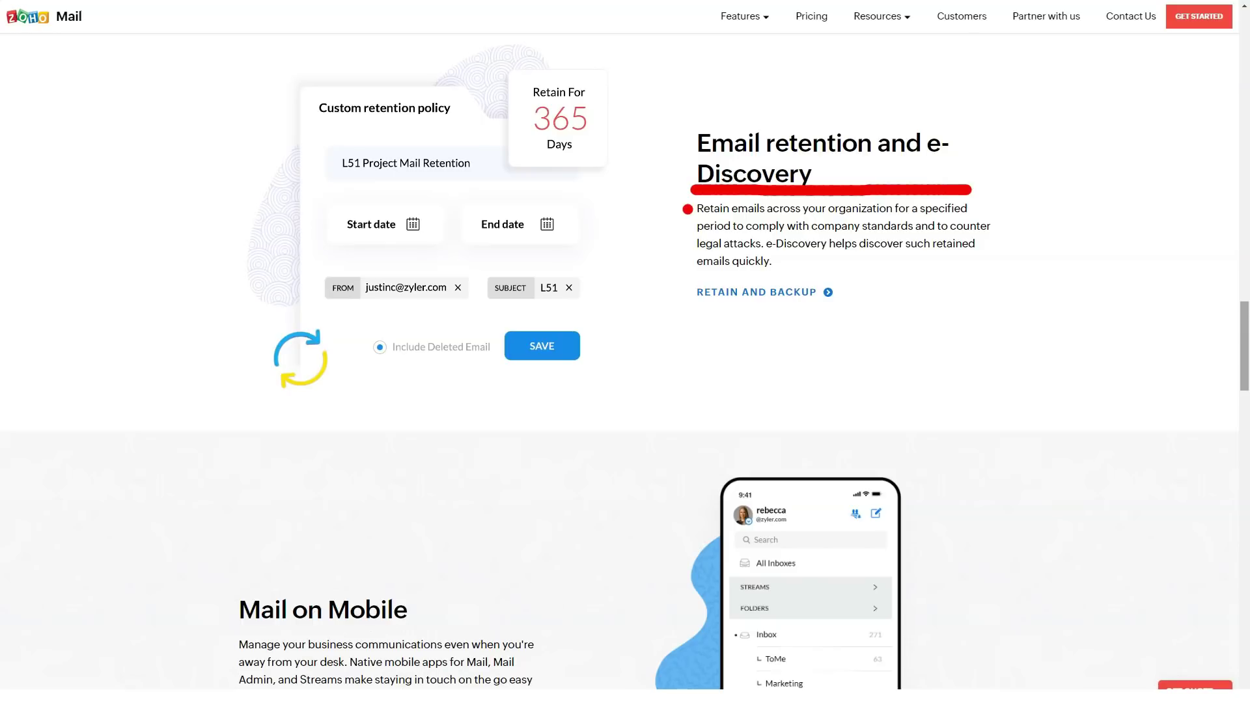
scroll(625, 352, down, 2)
scroll(625, 352, down, 3)
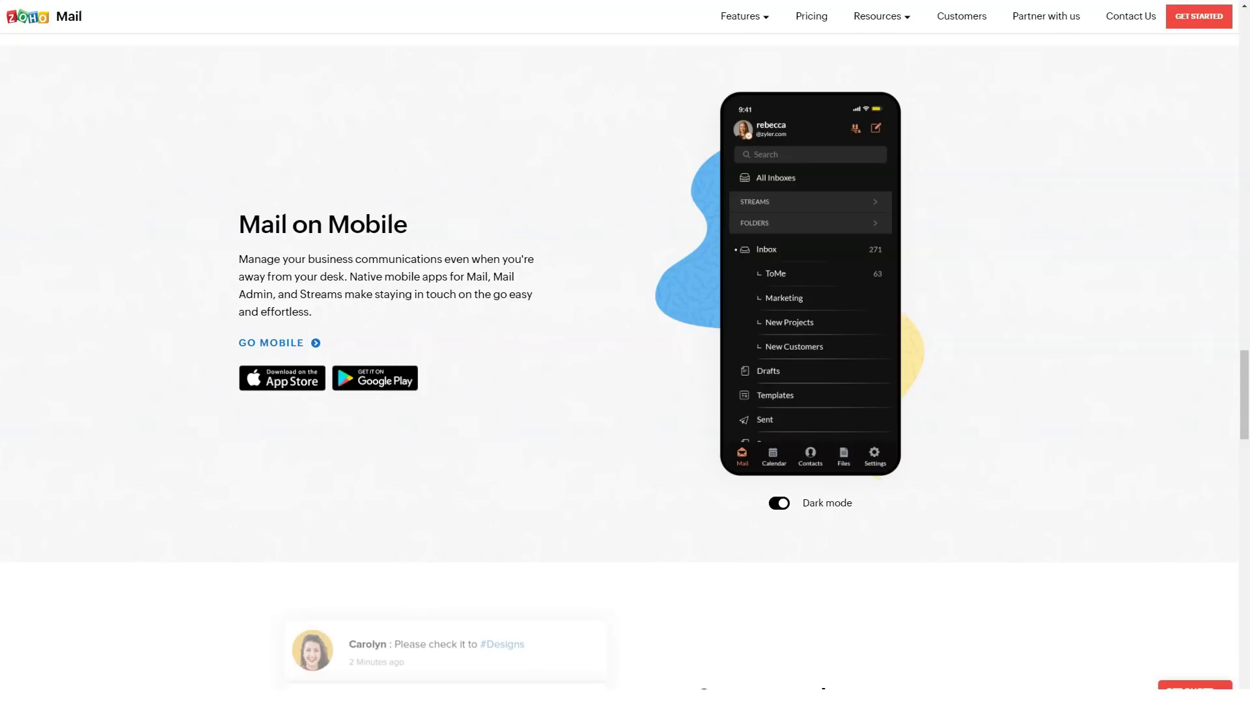
scroll(625, 351, down, 2)
scroll(626, 351, down, 3)
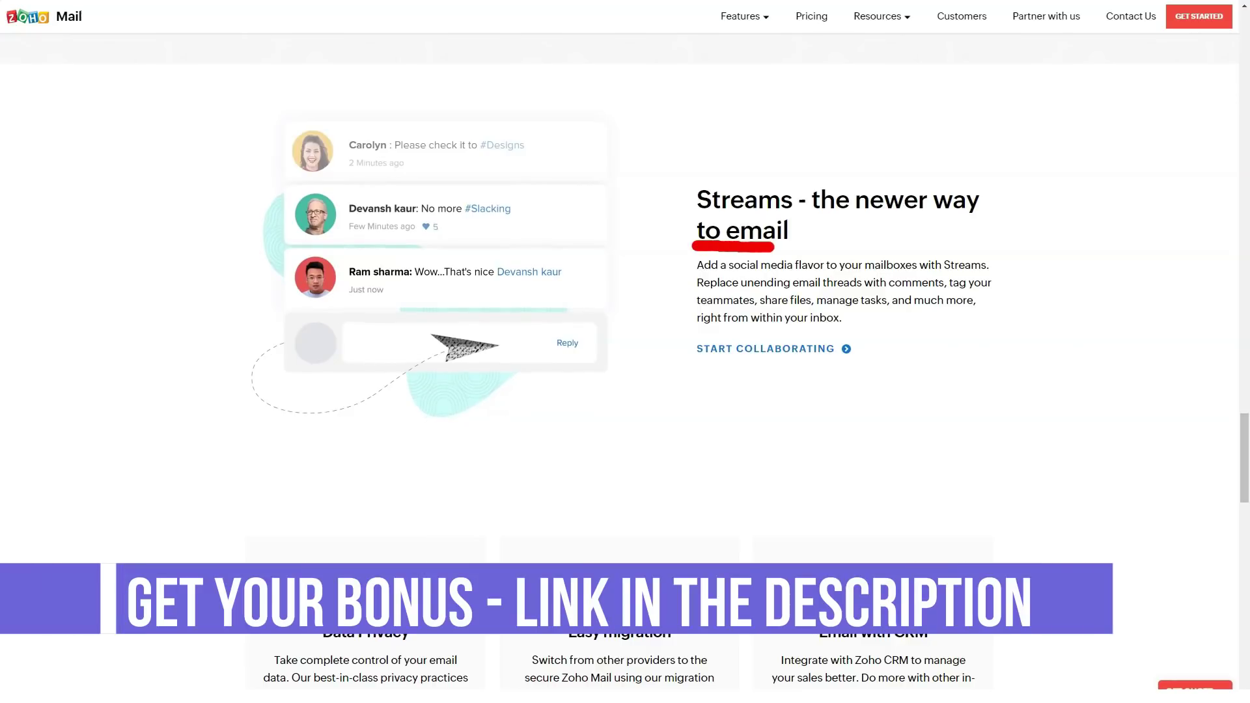
Extend the red underline beneath the Streams heading
drag(773, 246, 946, 245)
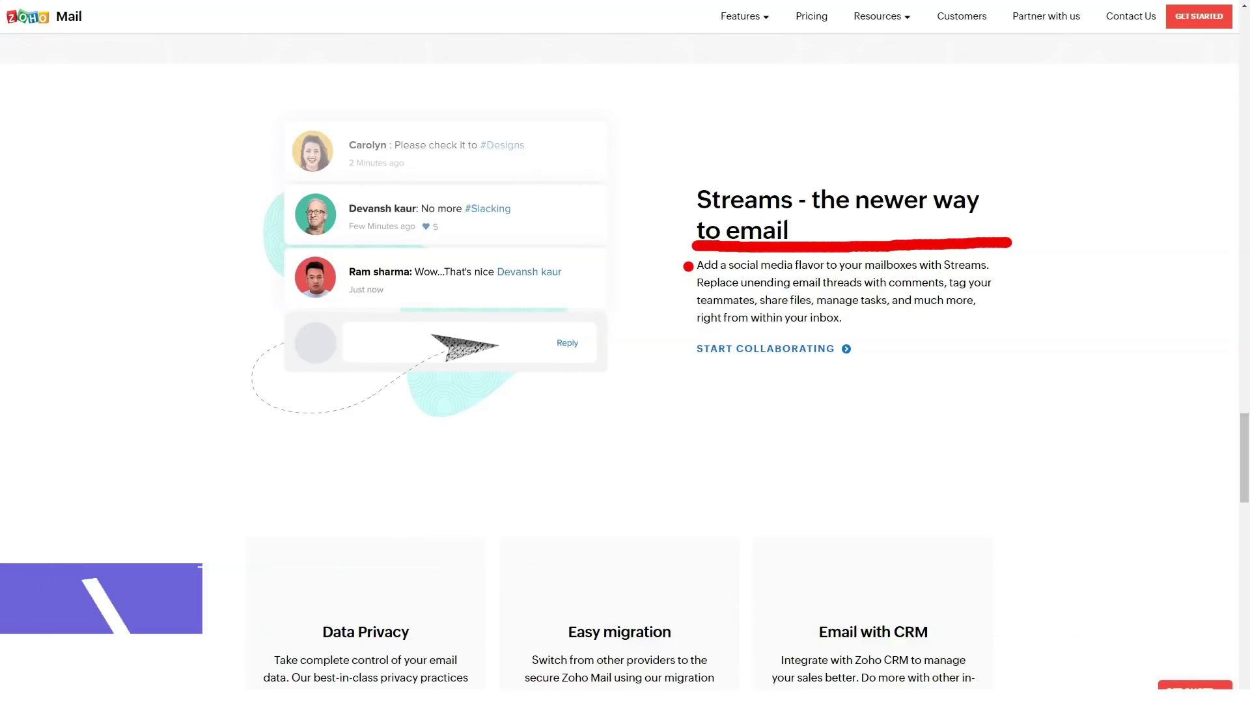
scroll(625, 390, down, 5)
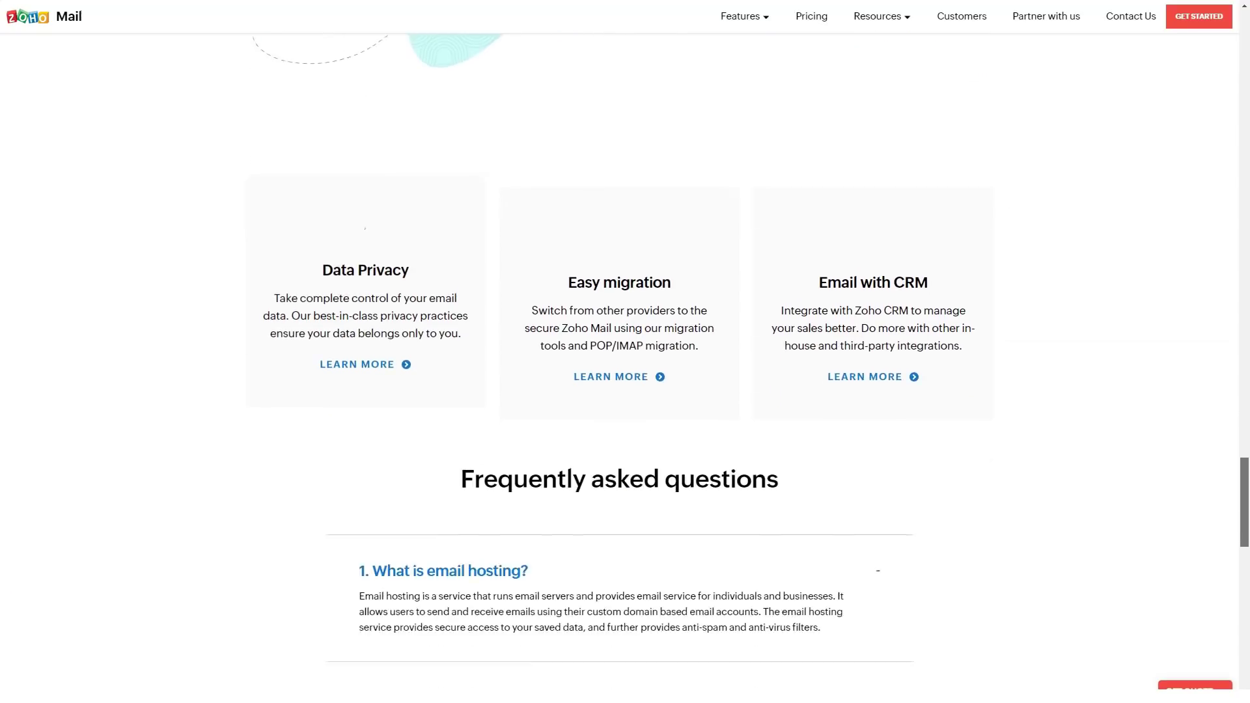
scroll(626, 391, down, 5)
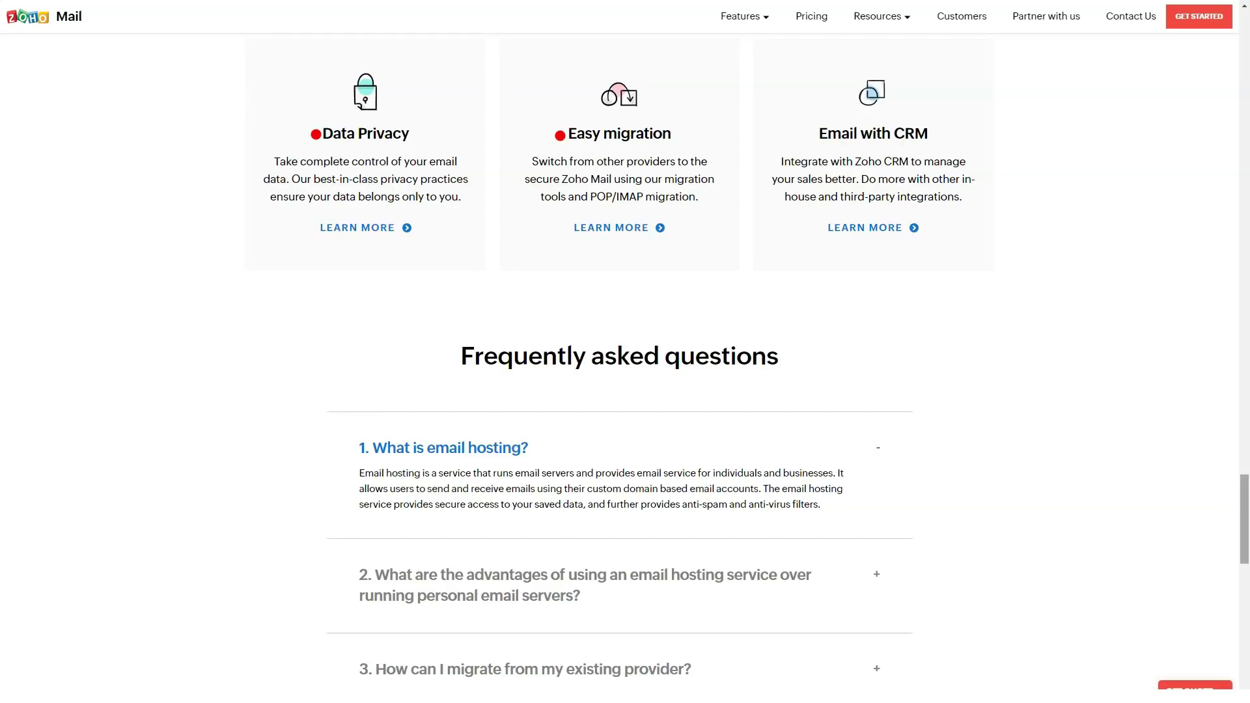
scroll(625, 391, down, 3)
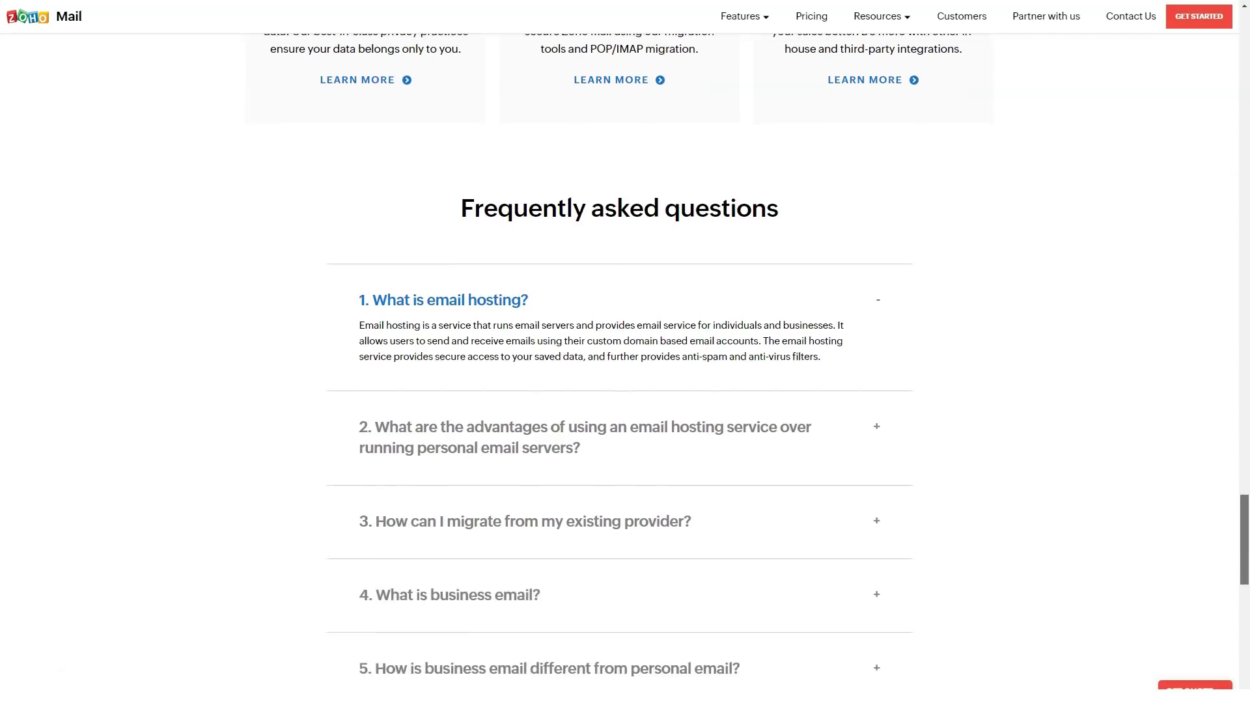
scroll(625, 391, down, 3)
Expand FAQ questions 2 to 5, including migrating and business email answers
click(582, 293)
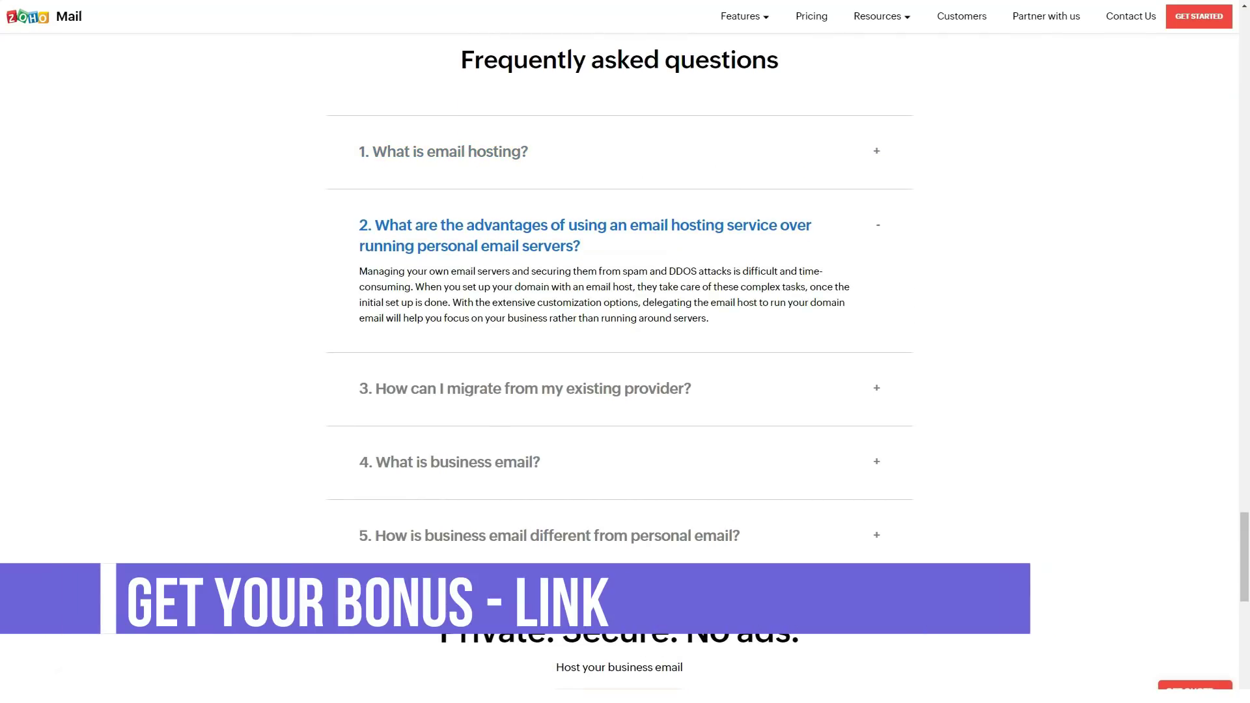
click(691, 387)
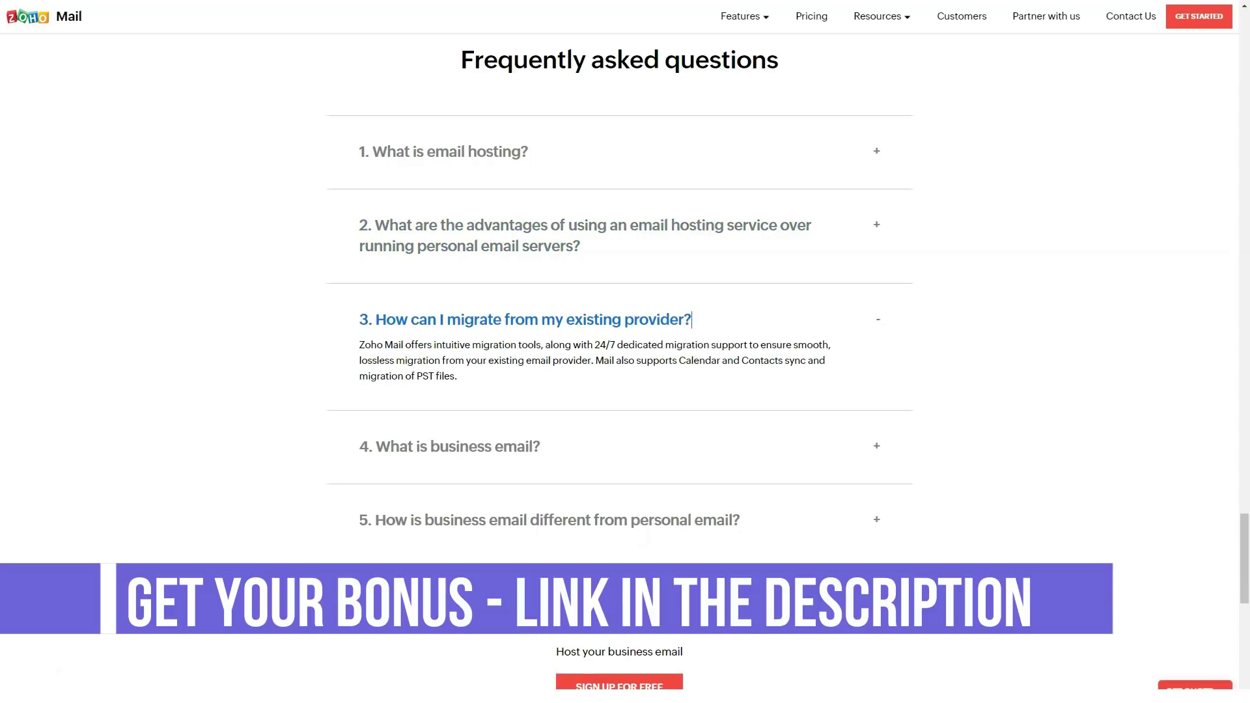
click(540, 446)
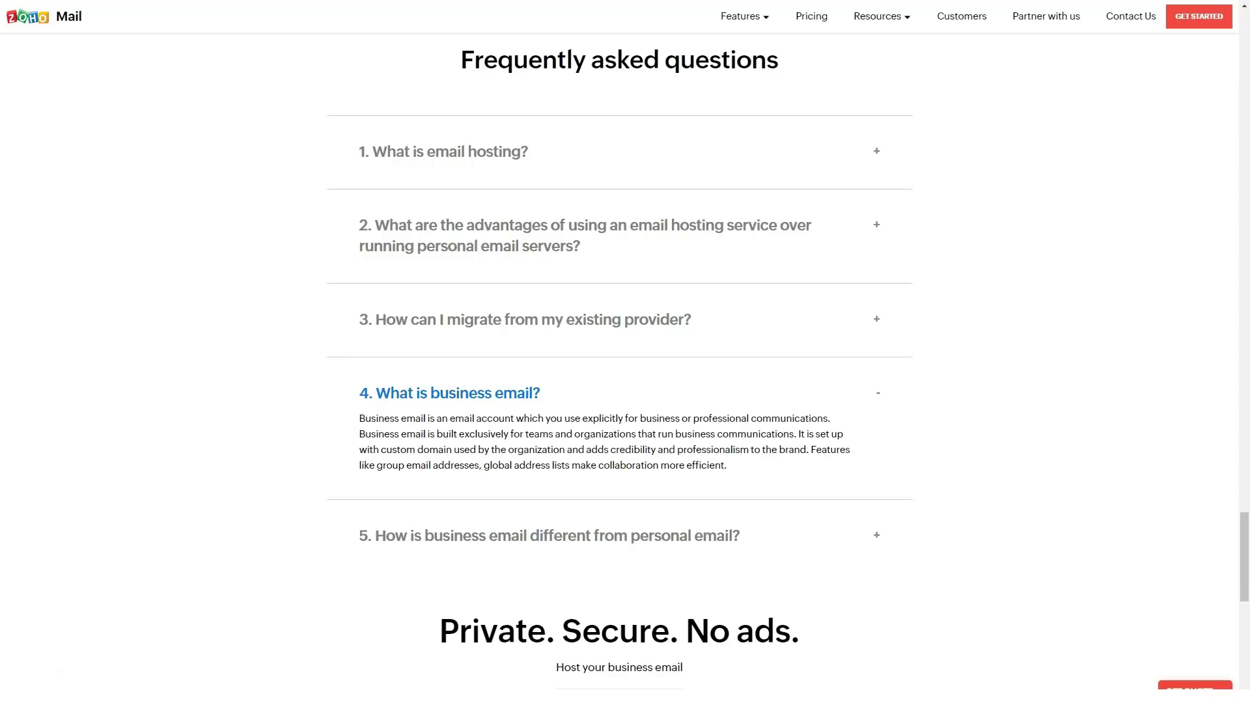
click(740, 536)
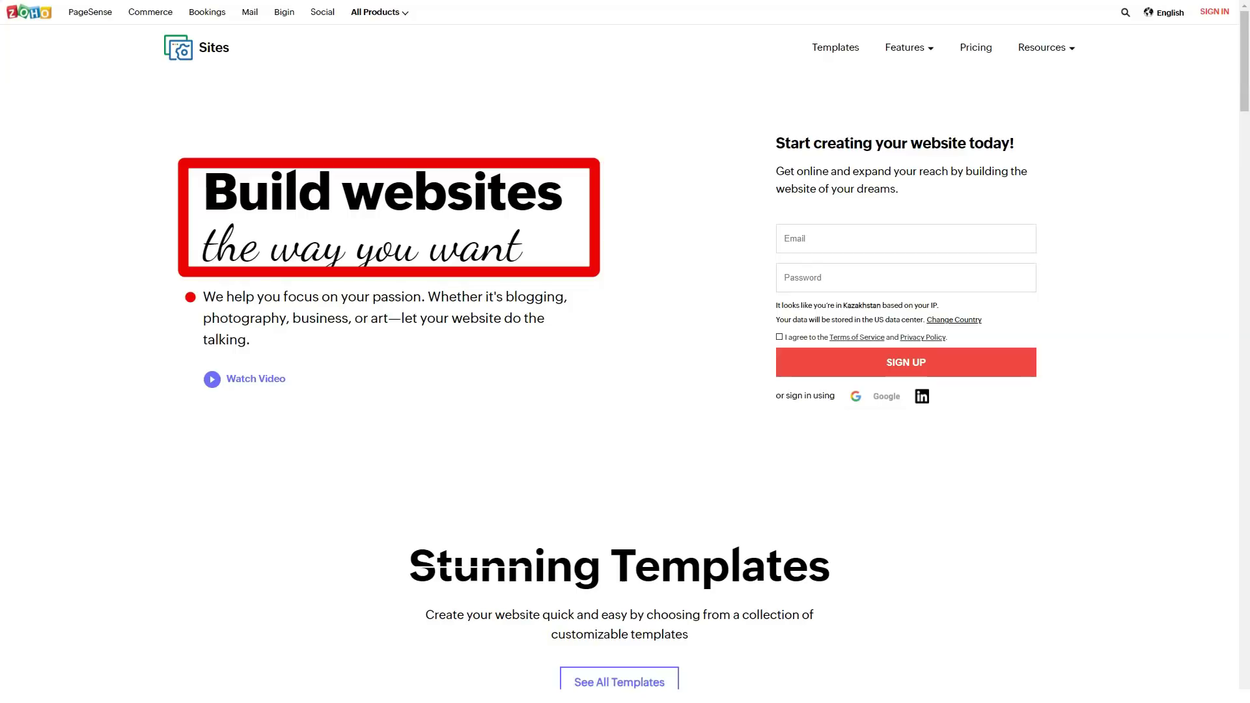
scroll(626, 392, down, 2)
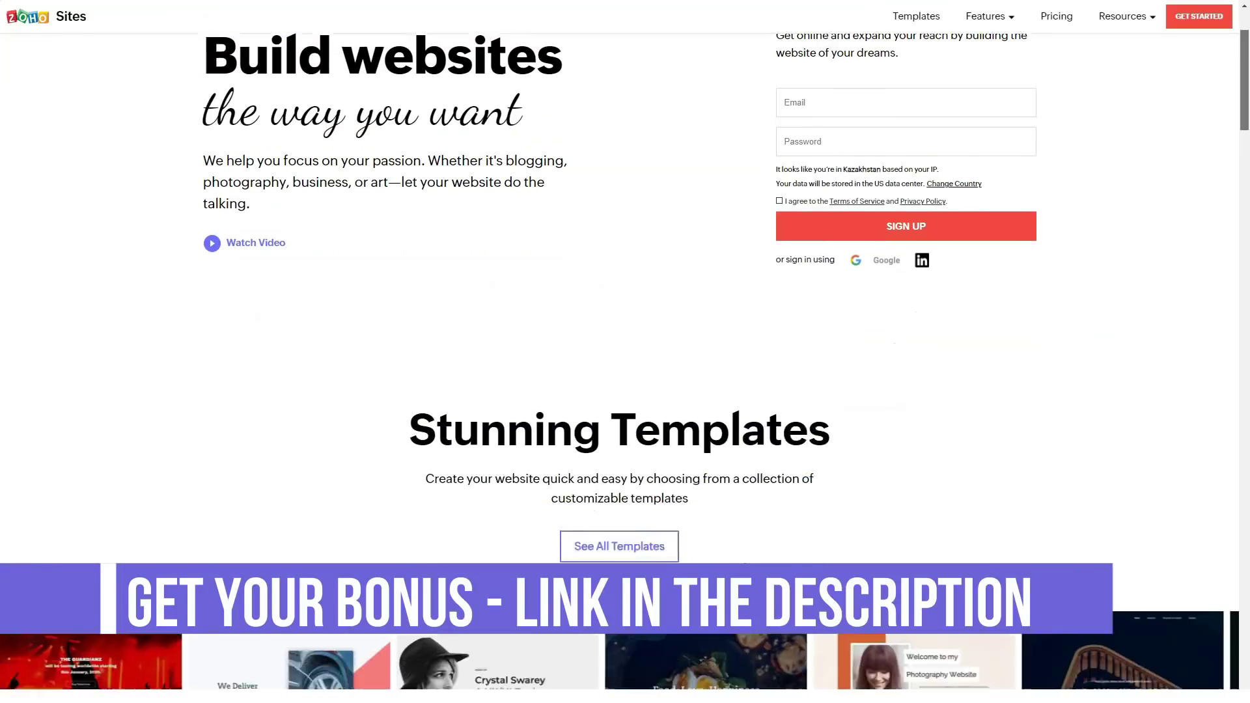
scroll(626, 391, down, 5)
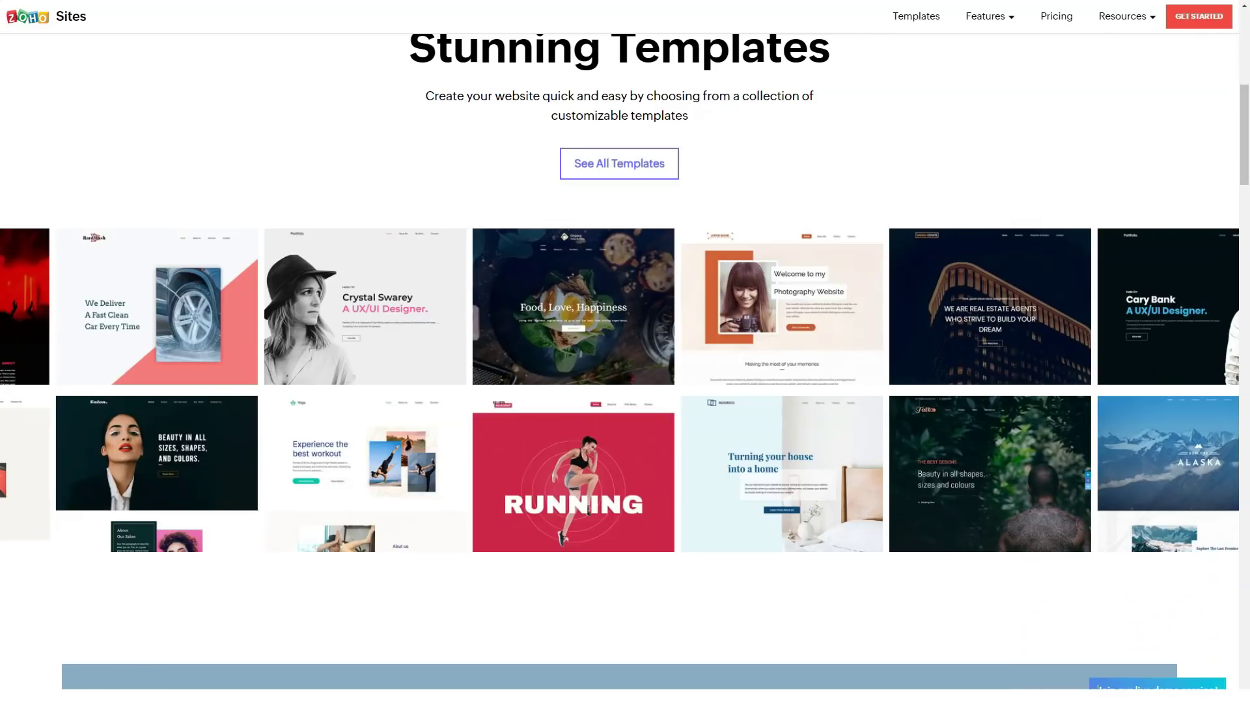
scroll(626, 391, down, 3)
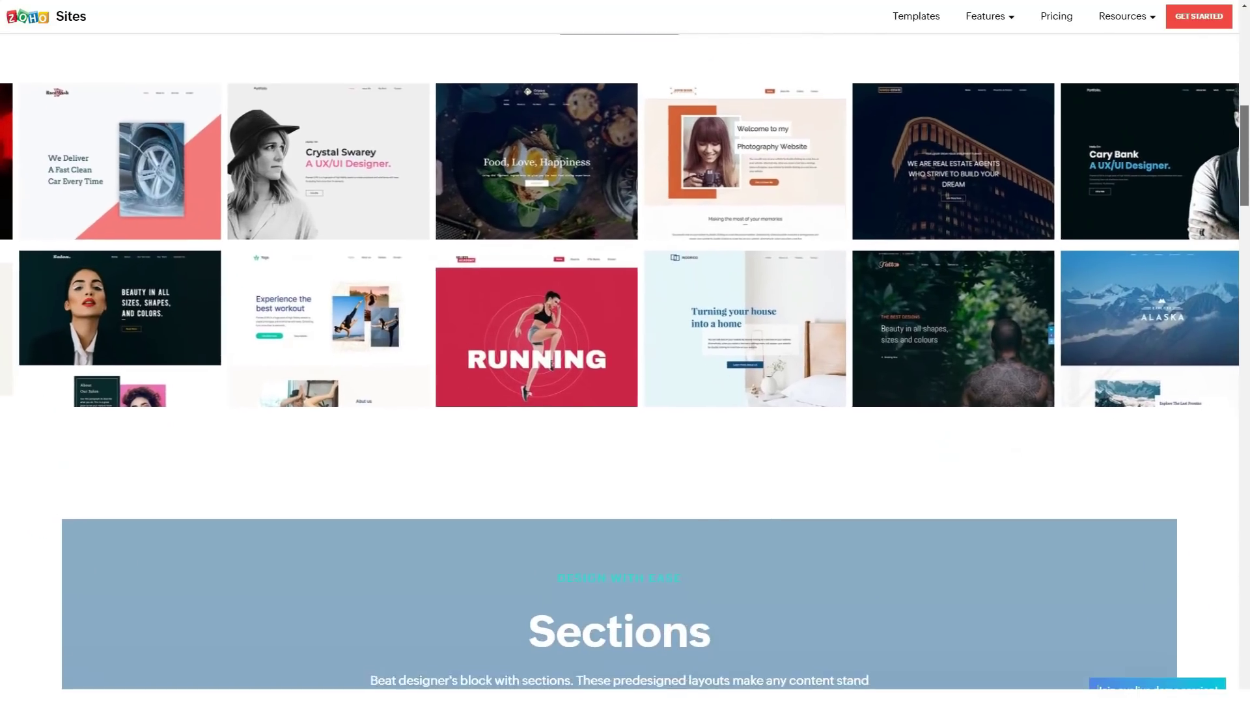
scroll(625, 391, down, 4)
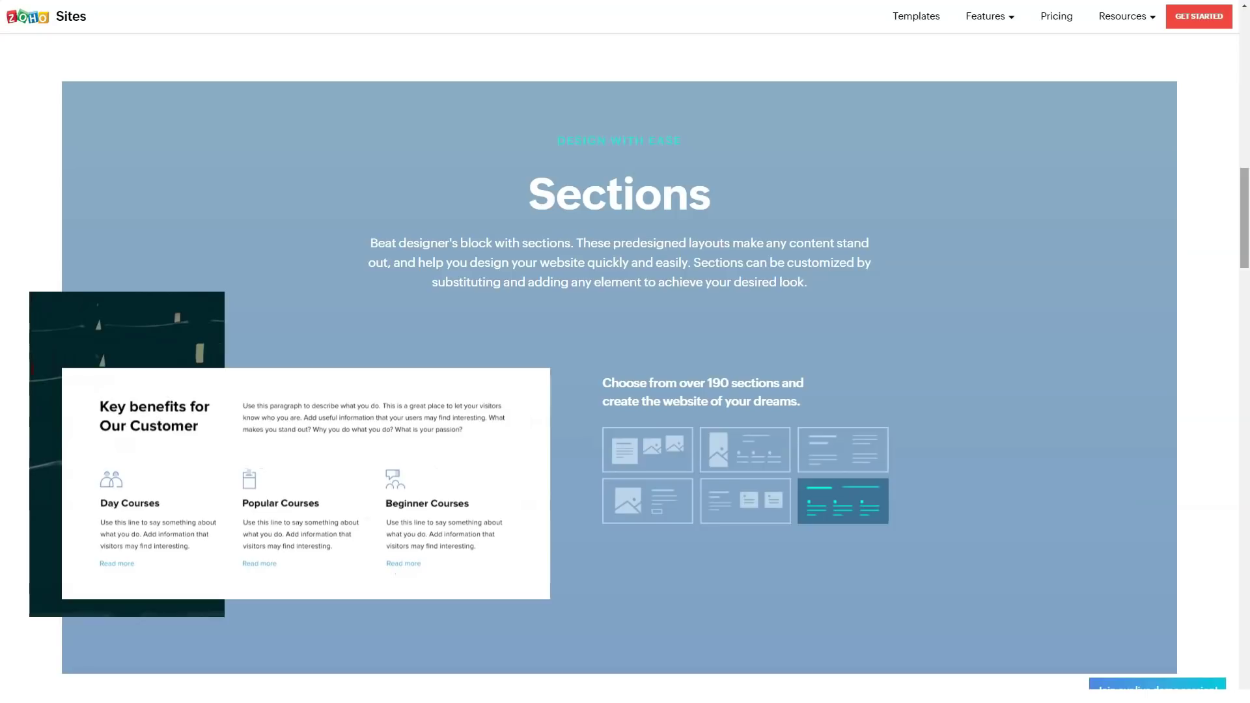
scroll(625, 390, down, 8)
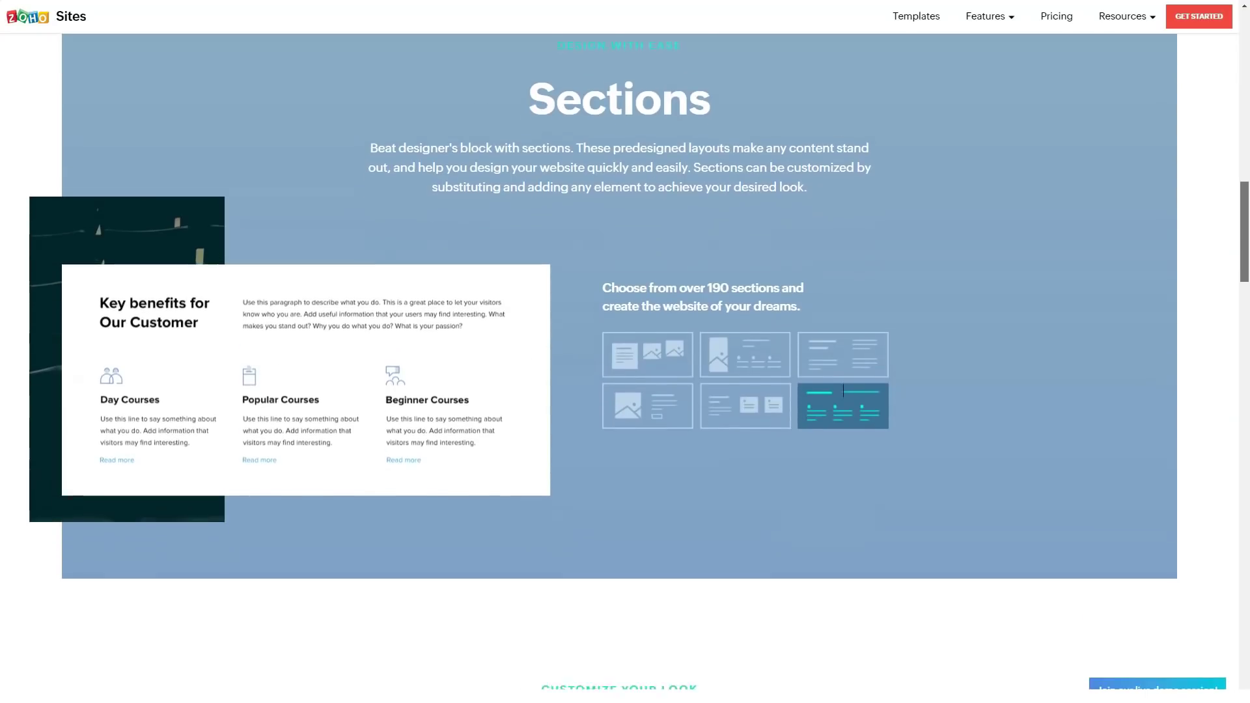
scroll(626, 391, down, 3)
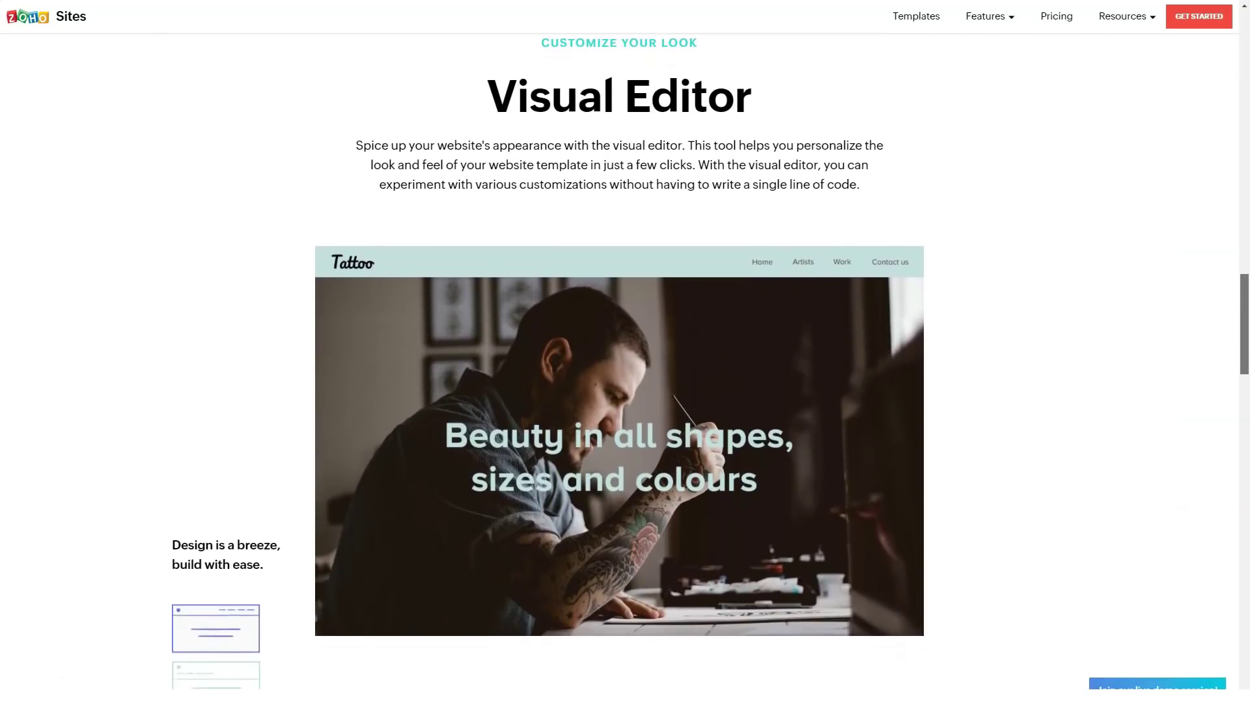